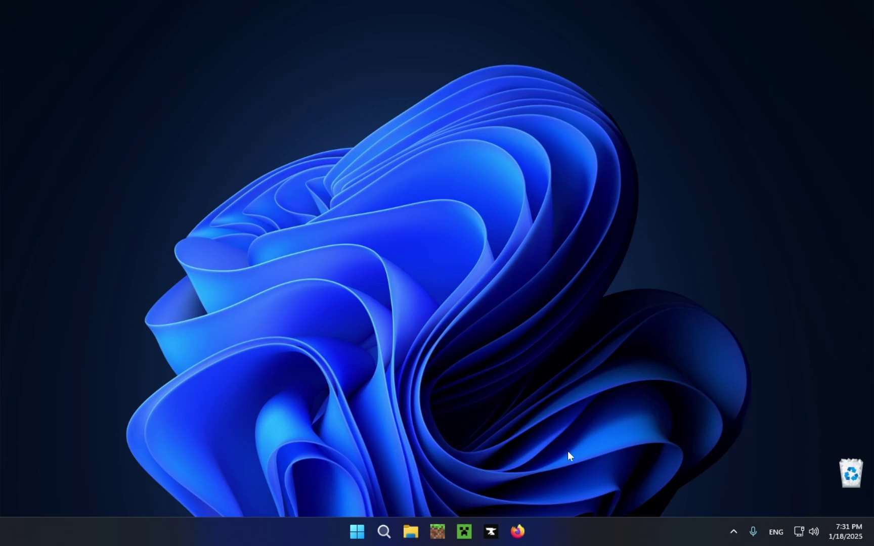
# - Open the website geode-sdk.org in Firefox
pyautogui.click(518, 535)
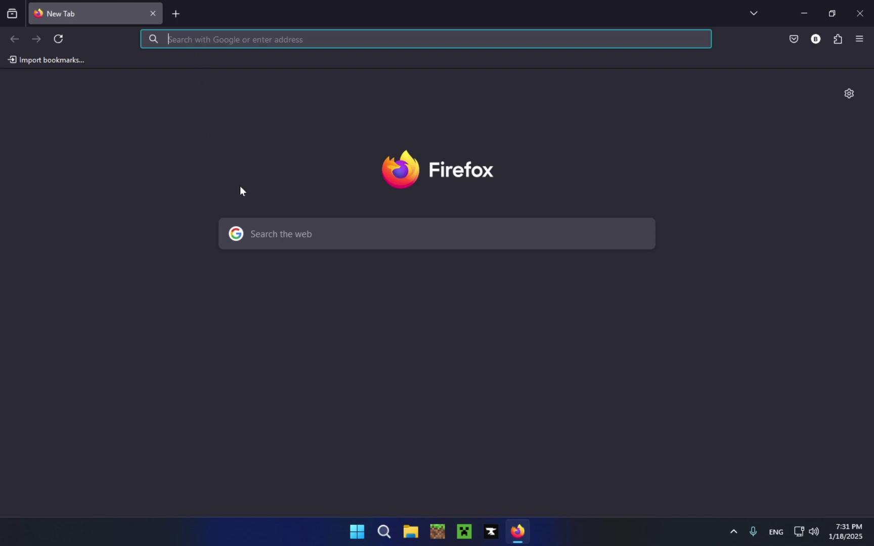
pyautogui.write('Geode-sdk.org')
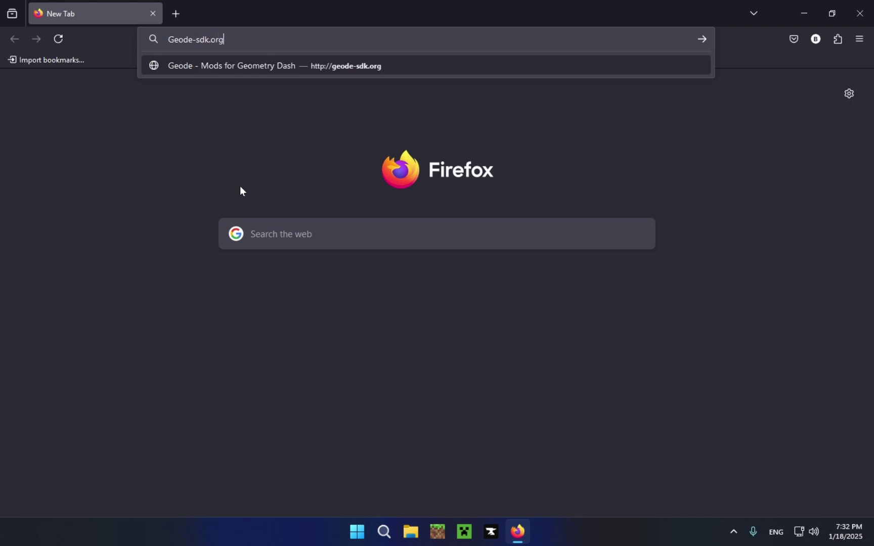
pyautogui.press('Return')
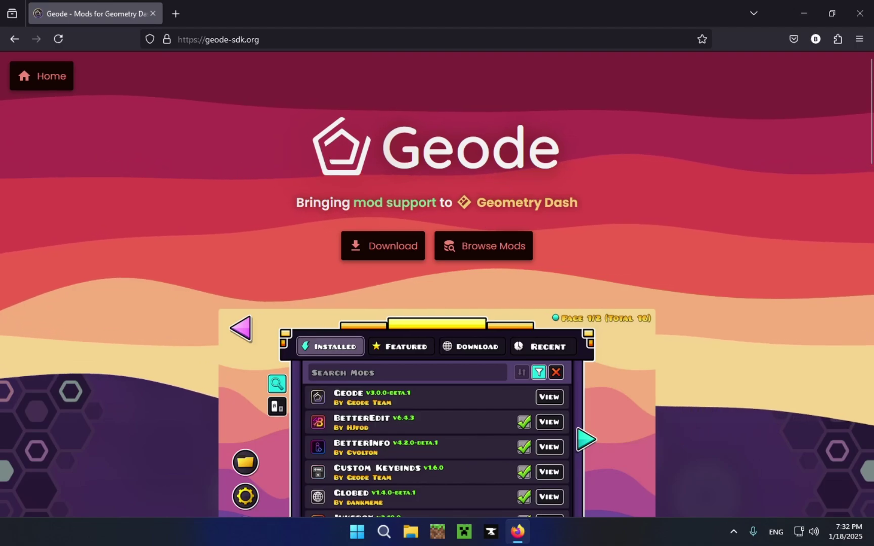
pyautogui.click(333, 39)
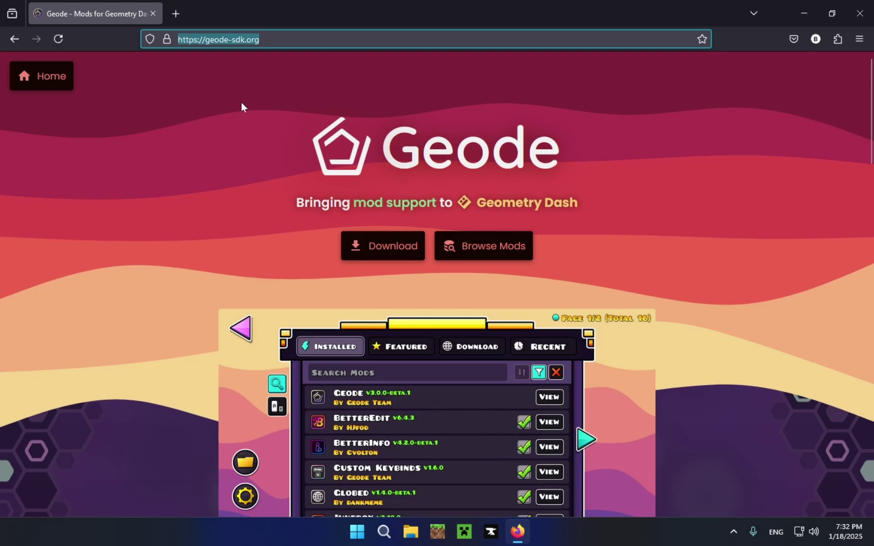
pyautogui.click(220, 118)
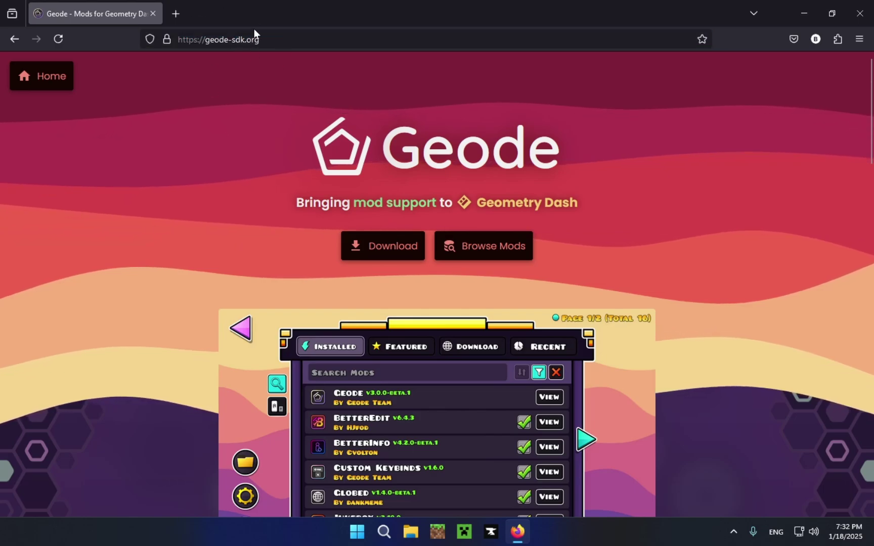
pyautogui.click(324, 39)
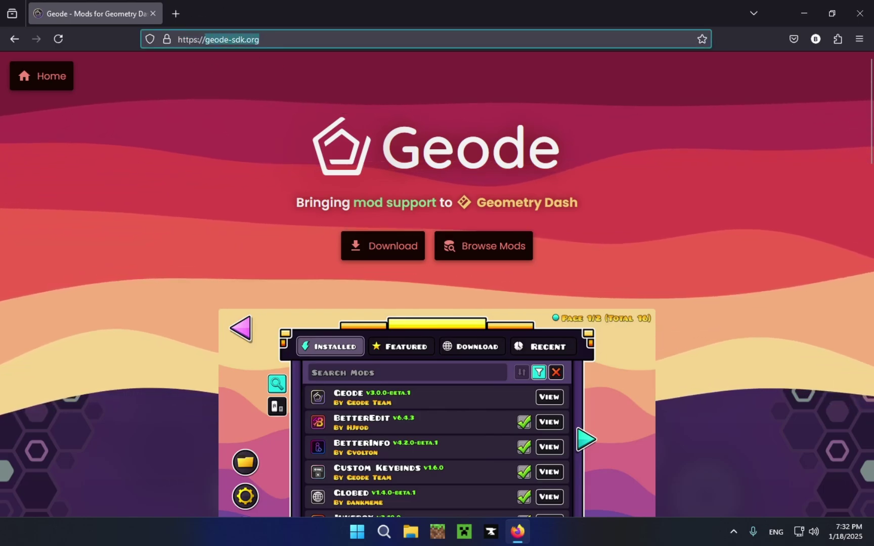
pyautogui.click(253, 125)
pyautogui.hotkey('ctrl', 'l')
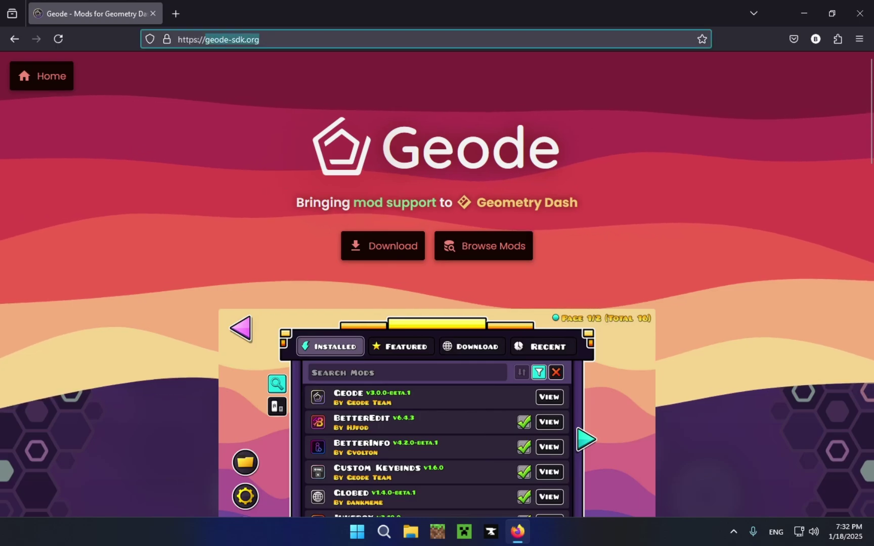
pyautogui.click(220, 95)
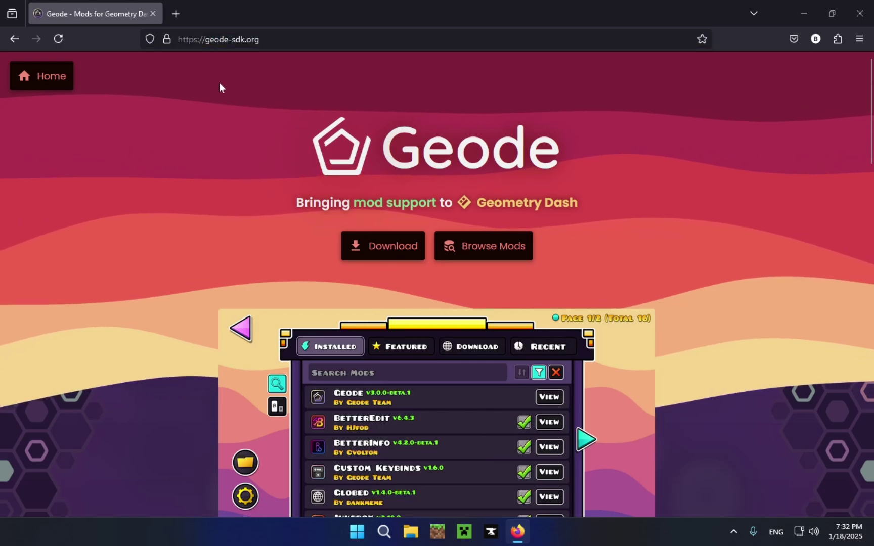
# - Go to the Geode install page, show all platforms and download the Windows installer
pyautogui.click(380, 248)
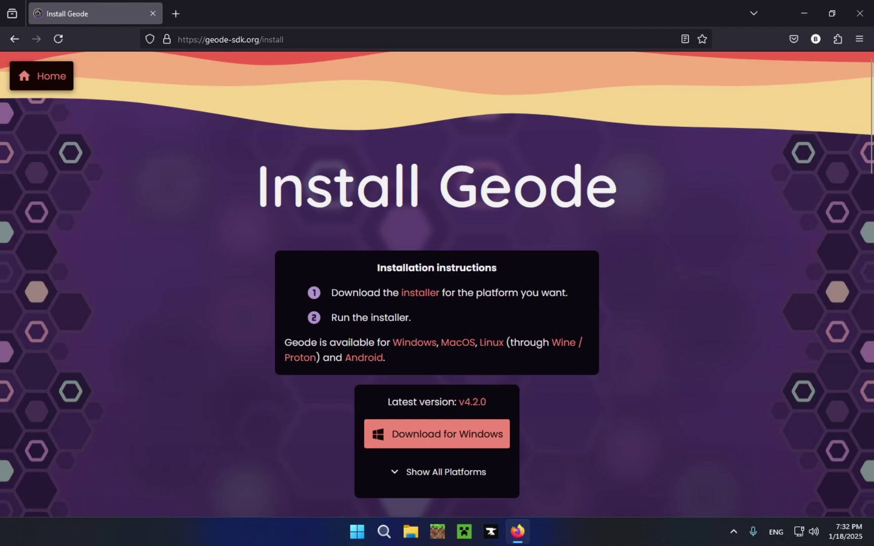
pyautogui.scroll(-2, 399, 400)
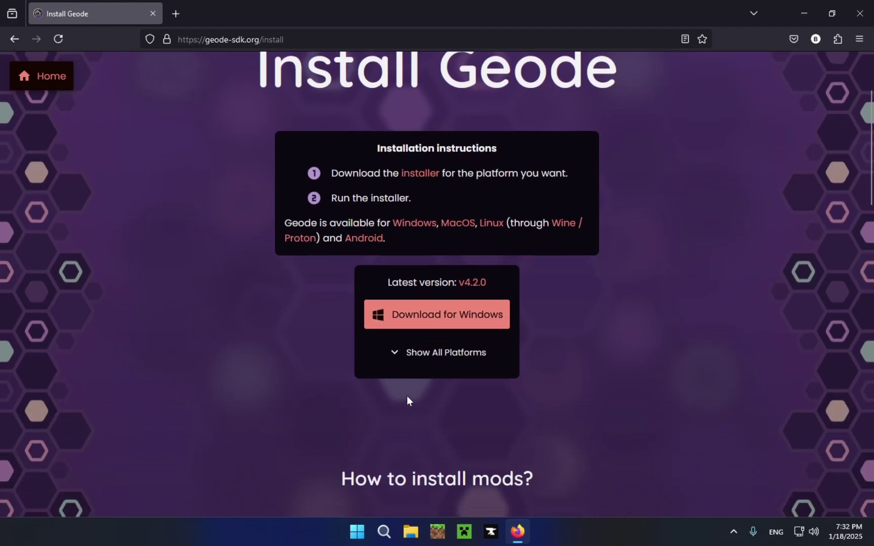
pyautogui.click(417, 361)
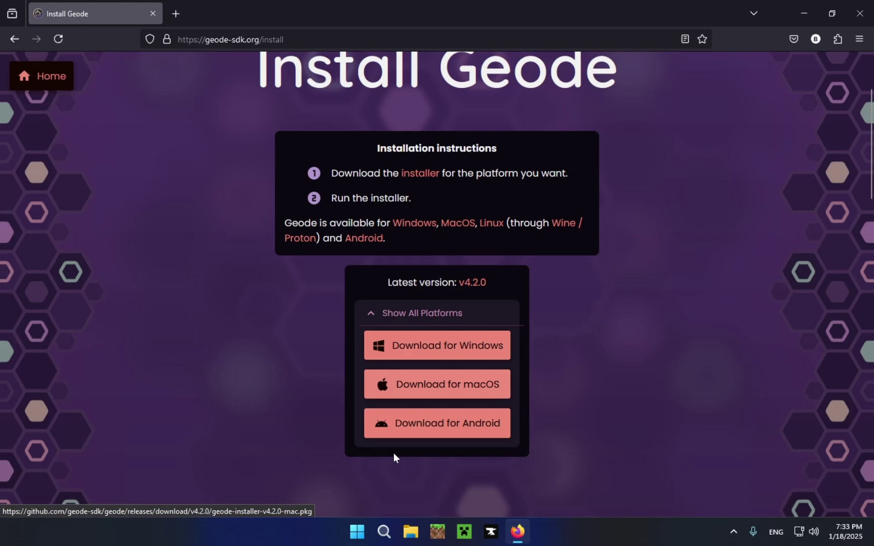
pyautogui.click(464, 433)
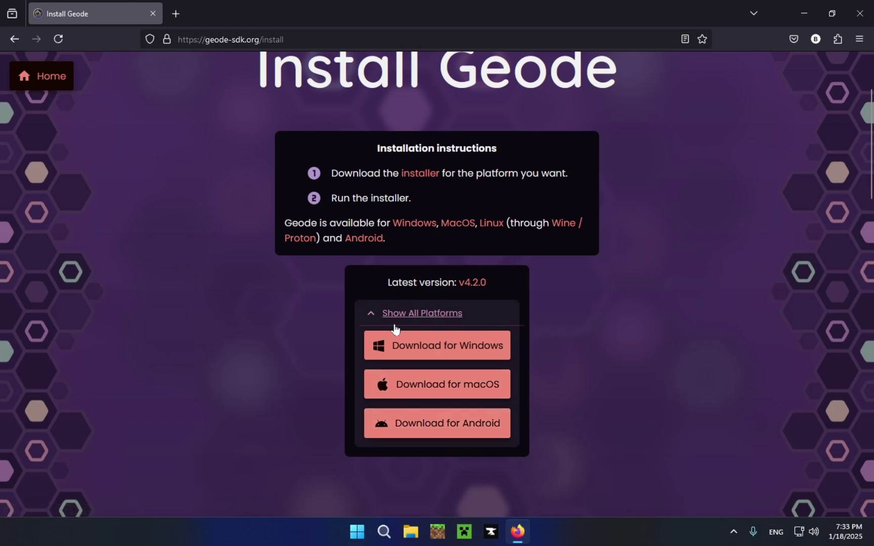
pyautogui.click(436, 345)
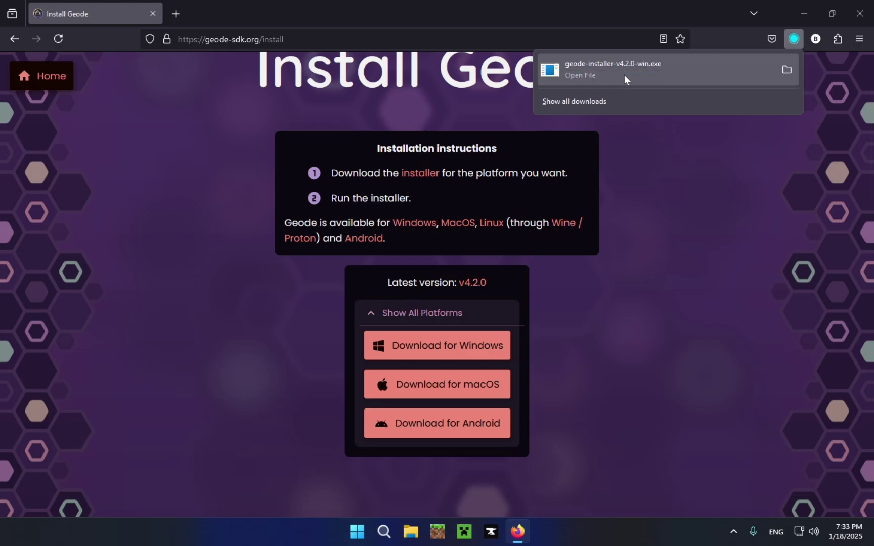
# - Start the downloaded geode-installer-v4.2.0-win.exe and choose to run it anyway despite the SmartScreen block
pyautogui.click(577, 81)
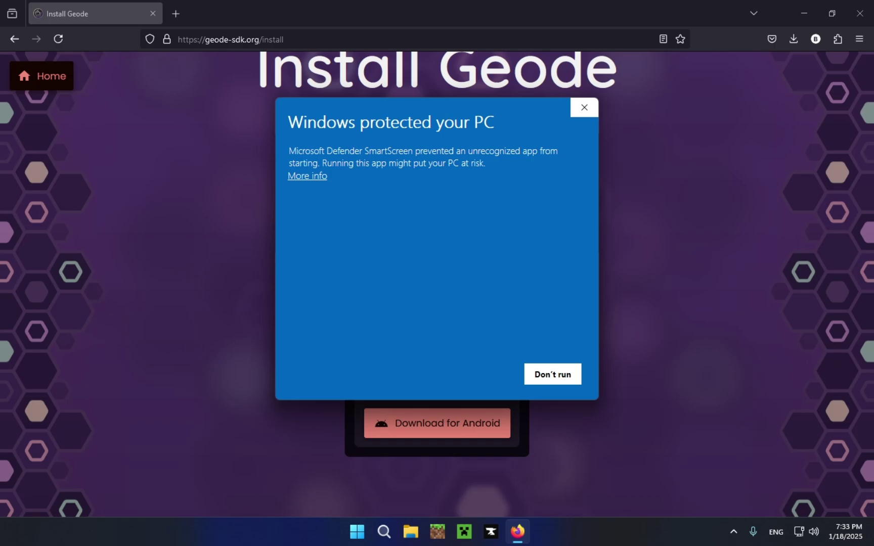
pyautogui.moveTo(288, 121); pyautogui.dragTo(495, 122)
pyautogui.click(390, 138)
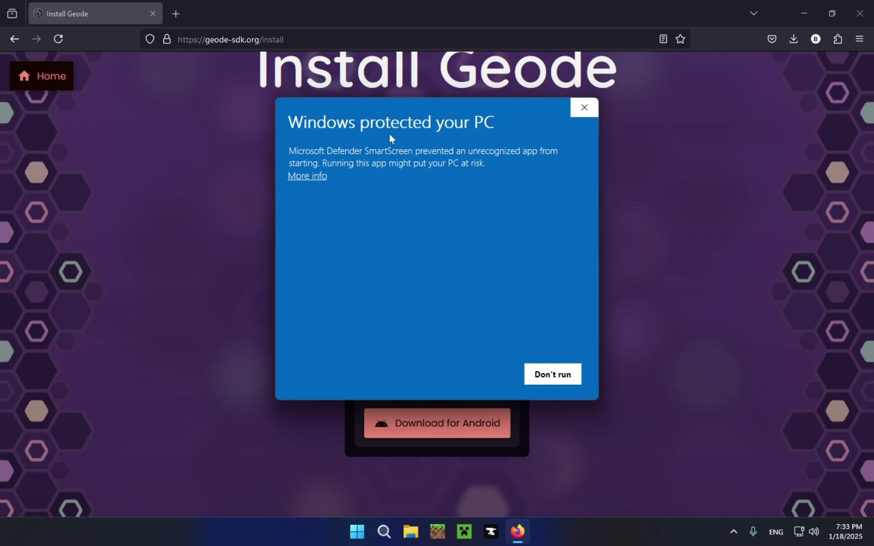
pyautogui.click(313, 177)
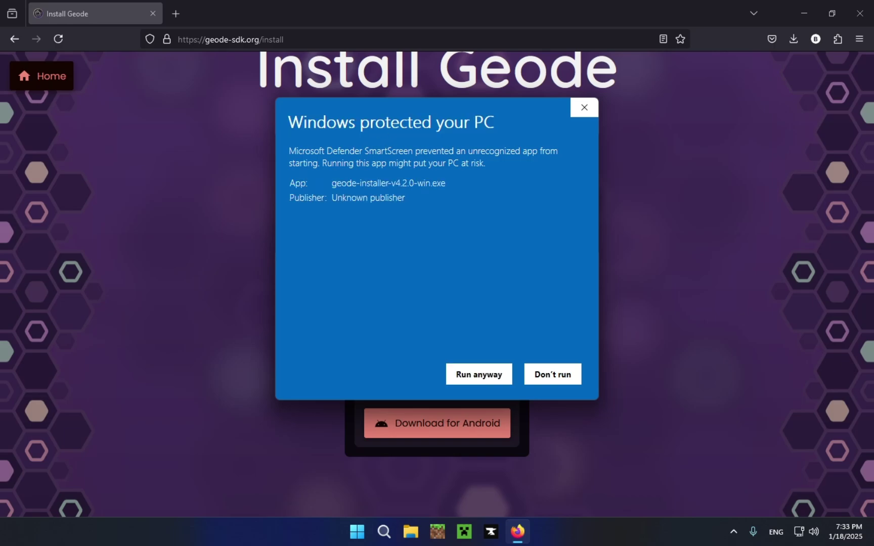
pyautogui.click(481, 376)
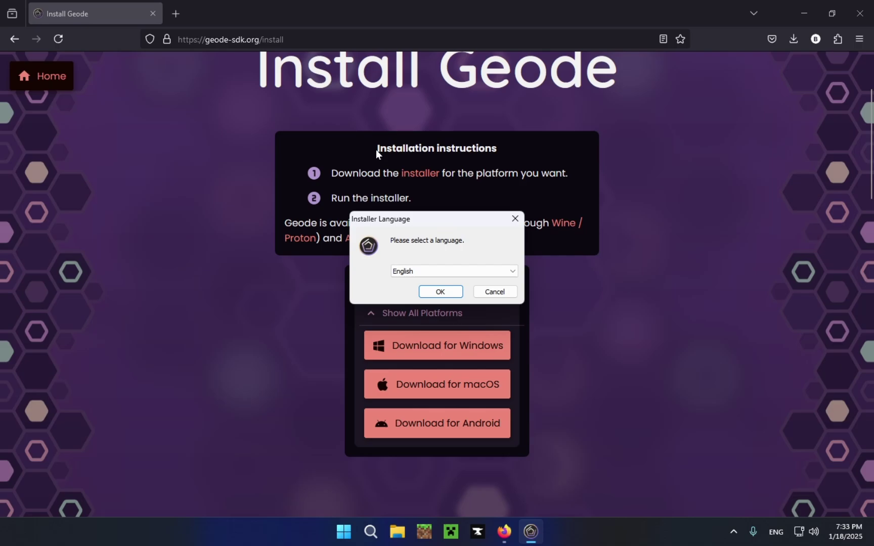
# - Close the browser and confirm English as the installer language
pyautogui.click(860, 13)
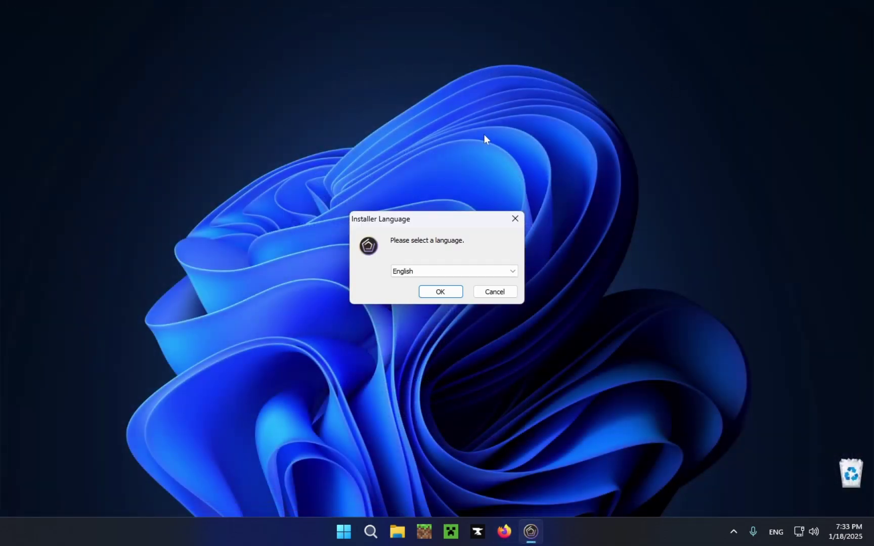
pyautogui.click(411, 269)
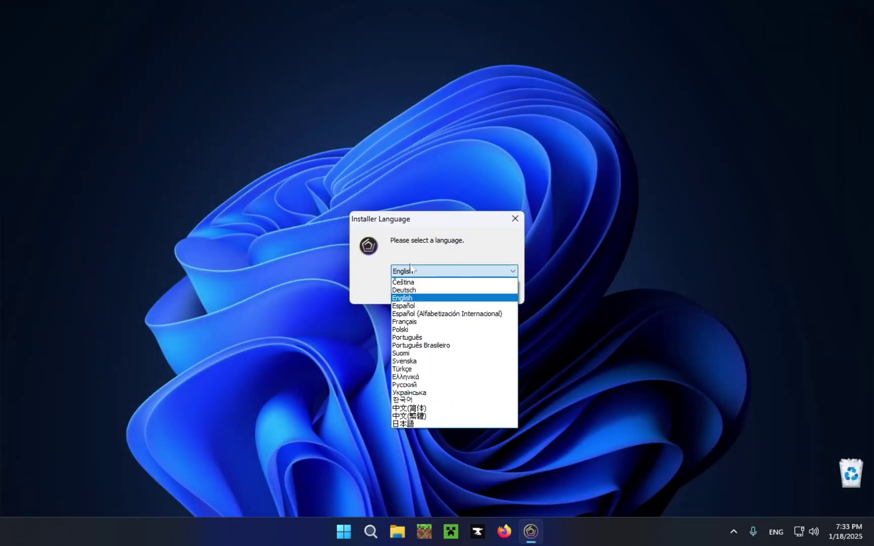
pyautogui.click(421, 264)
pyautogui.click(441, 293)
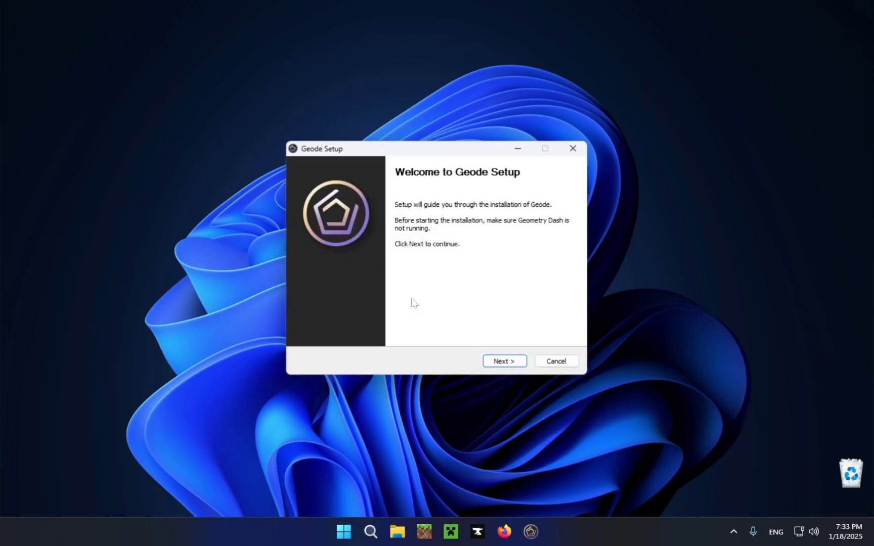
# - Accept the license agreement, install Geode into the default Steam Geometry Dash folder and finish the setup
pyautogui.click(505, 361)
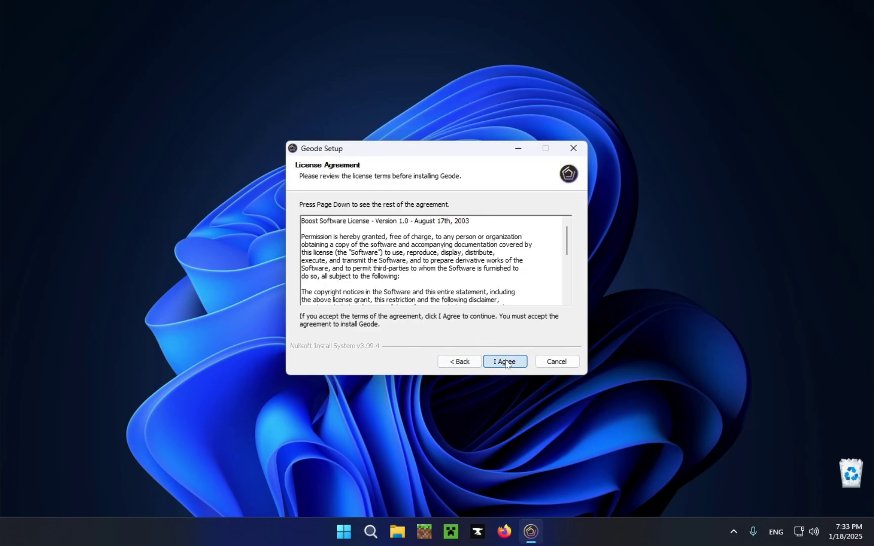
pyautogui.click(507, 361)
pyautogui.click(515, 360)
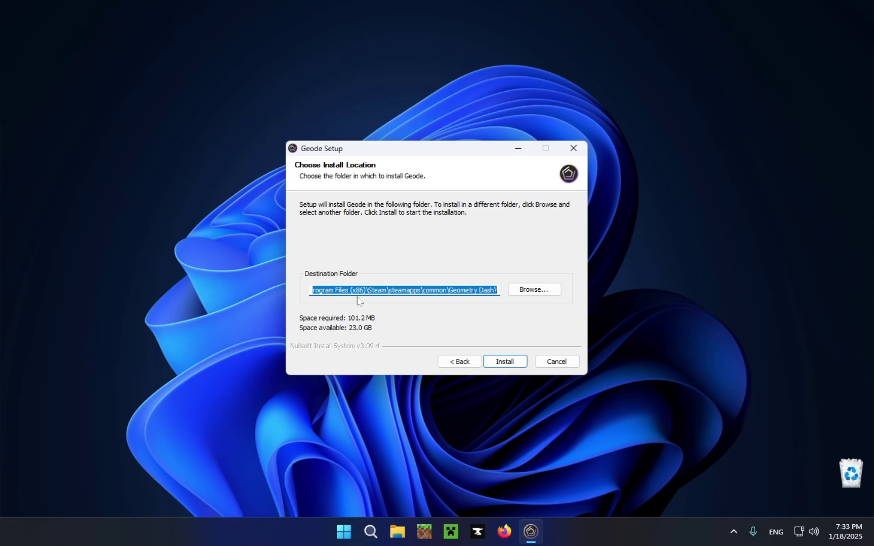
pyautogui.click(498, 360)
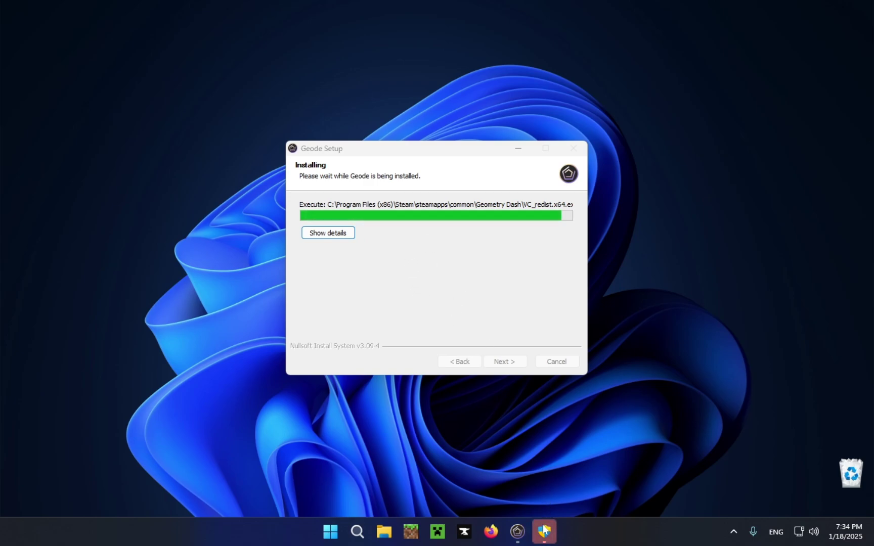
pyautogui.moveTo(543, 527)
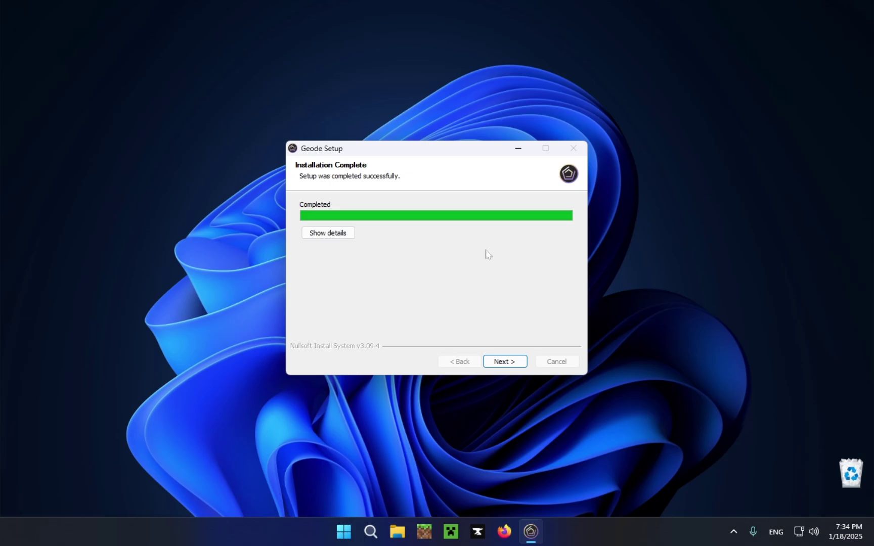
pyautogui.click(521, 361)
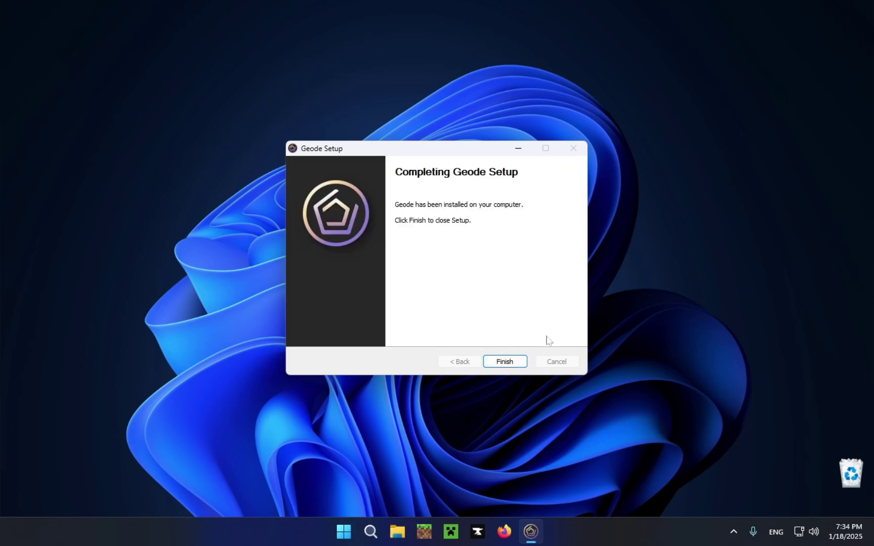
pyautogui.click(515, 366)
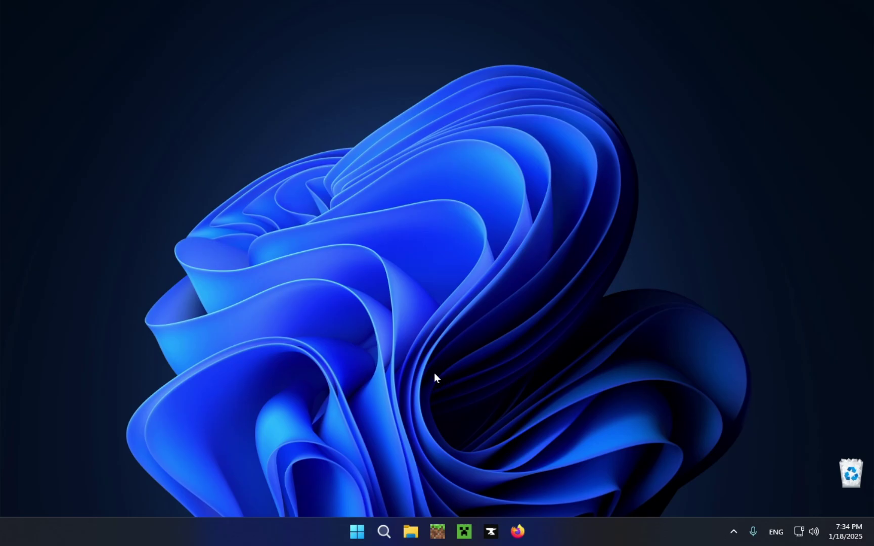
# - Switch to Steam and launch Geometry Dash from the game library
pyautogui.press('super')
pyautogui.write('steam')
pyautogui.press('Return')
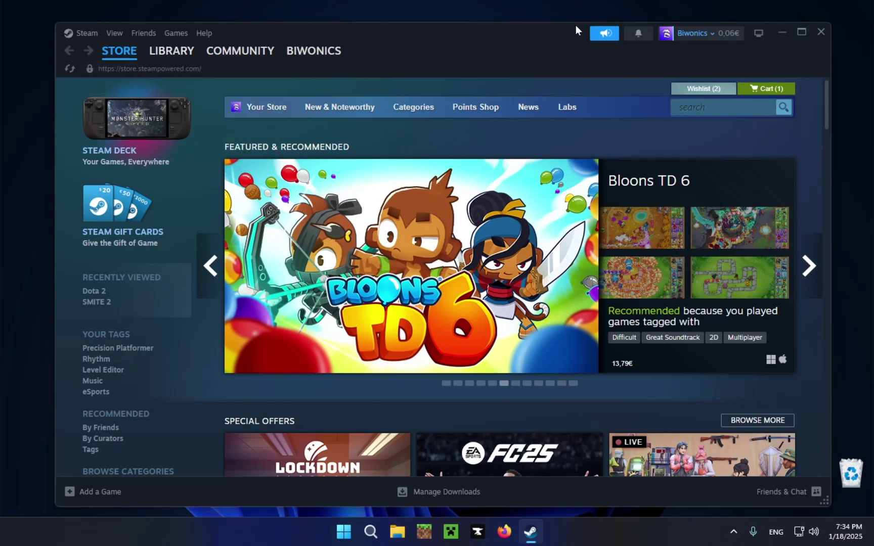
pyautogui.click(162, 57)
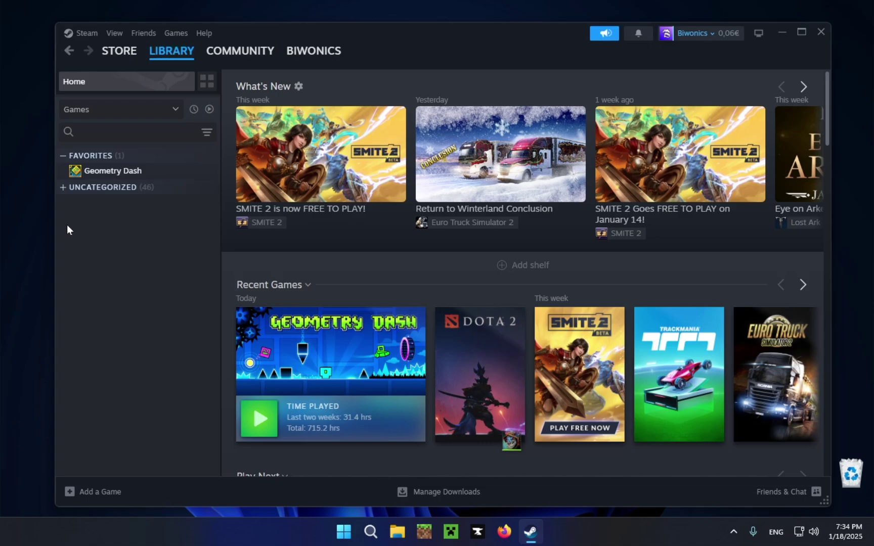
pyautogui.click(84, 176)
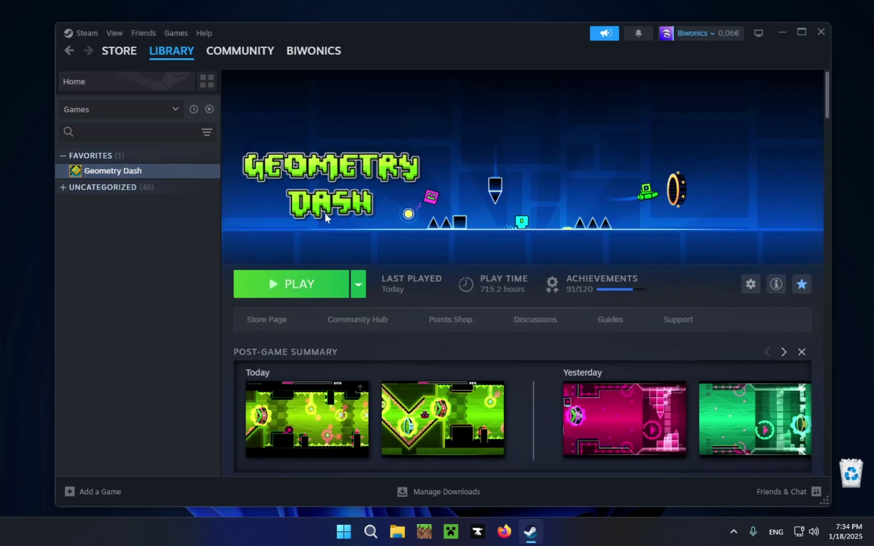
pyautogui.click(296, 286)
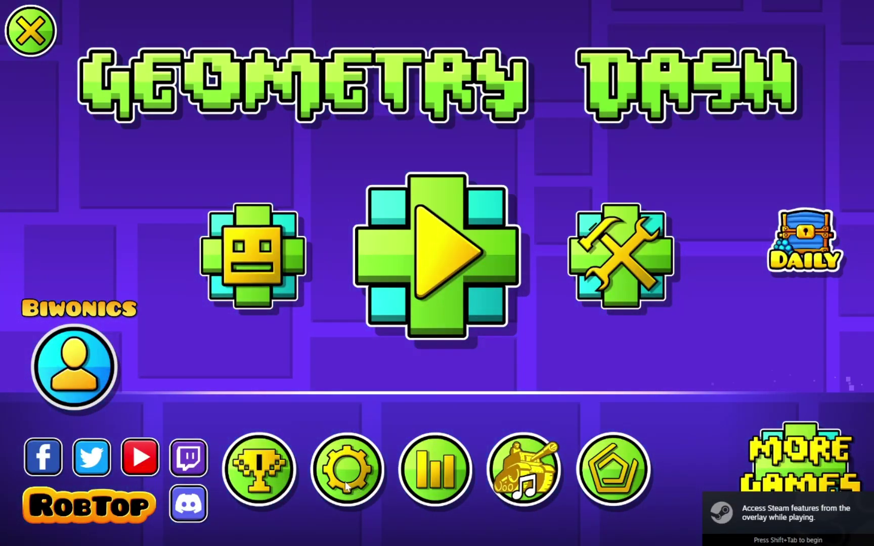
# - Lower the music volume to almost zero in the game settings and return to the main menu
pyautogui.click(345, 482)
pyautogui.moveTo(358, 380); pyautogui.dragTo(264, 360)
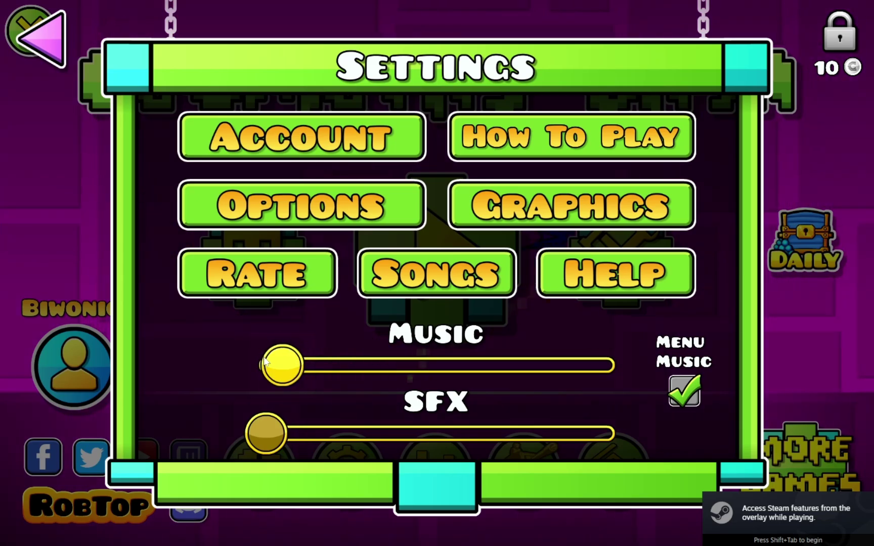
pyautogui.press('Escape')
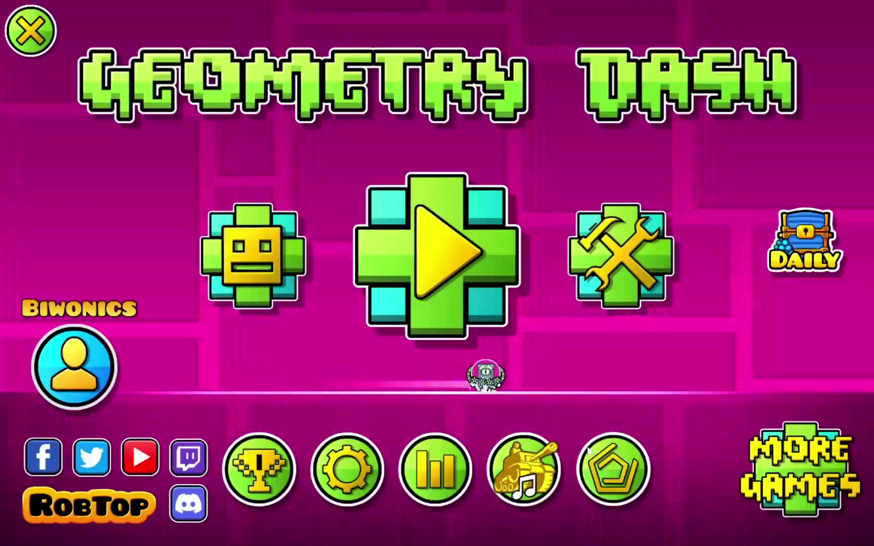
# - Open the Geode mod list and search the downloadable mods for "QOL"
pyautogui.click(616, 466)
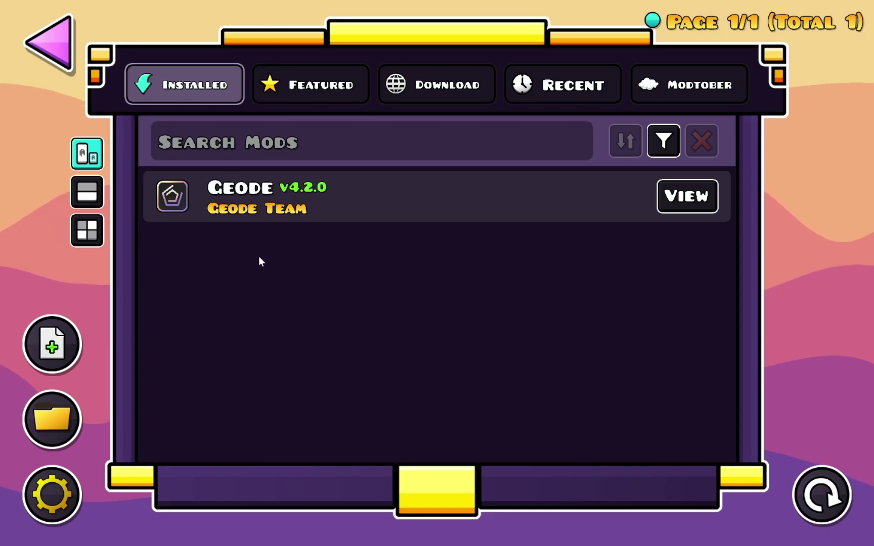
pyautogui.click(428, 96)
pyautogui.click(392, 134)
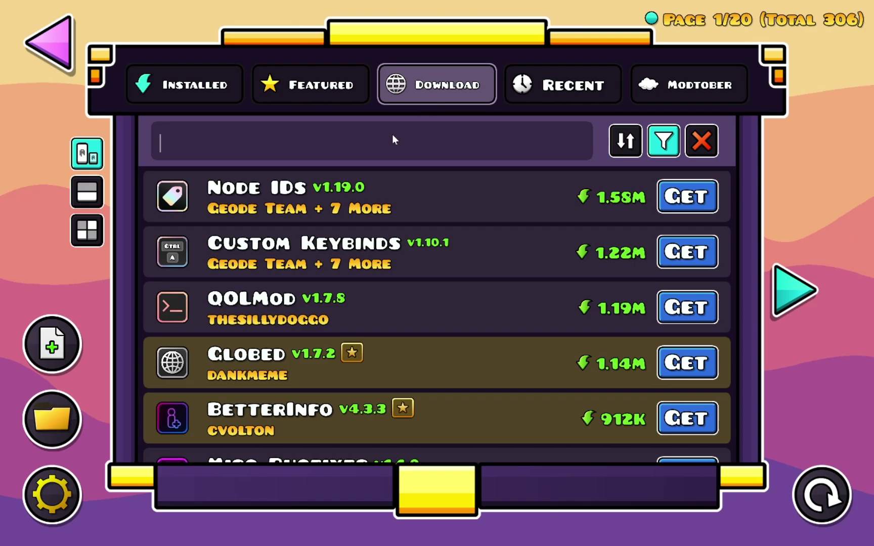
pyautogui.write('QOL')
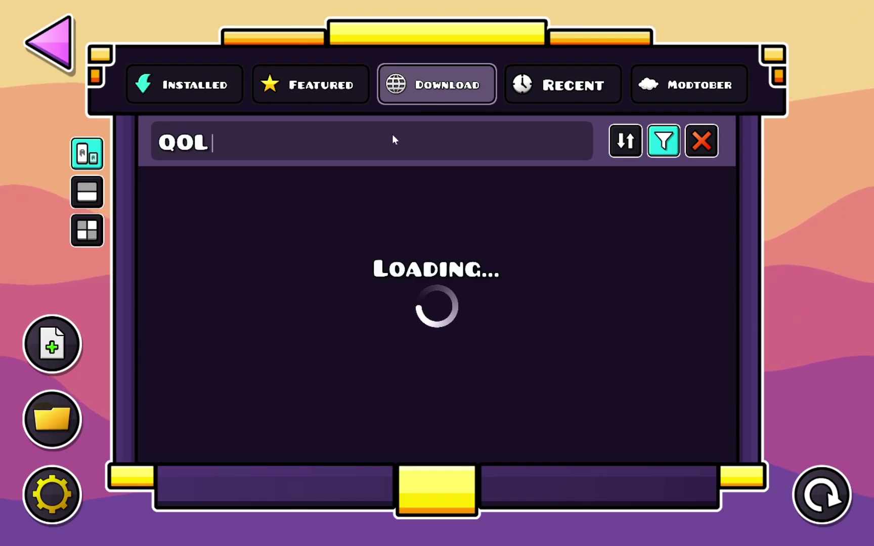
# - Find QOLMod among the downloadable mods, install it and restart the game
pyautogui.write('Mod')
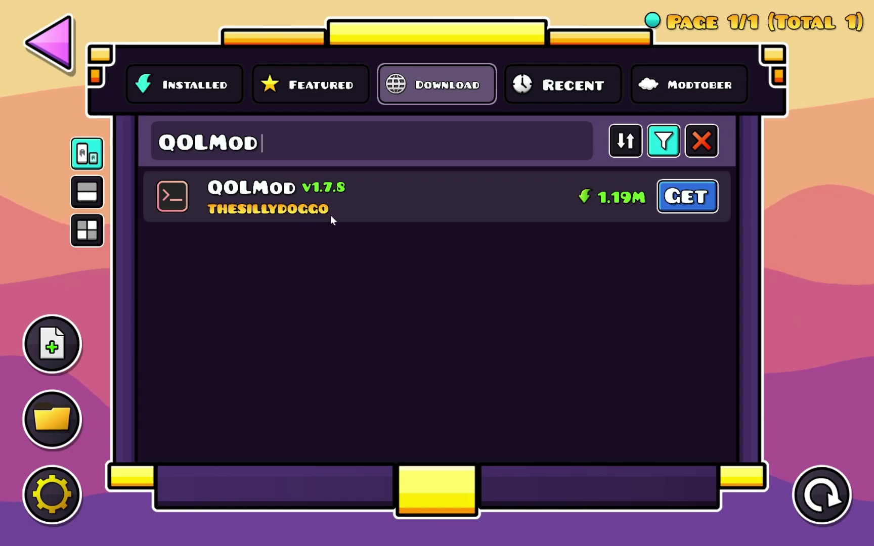
pyautogui.click(687, 198)
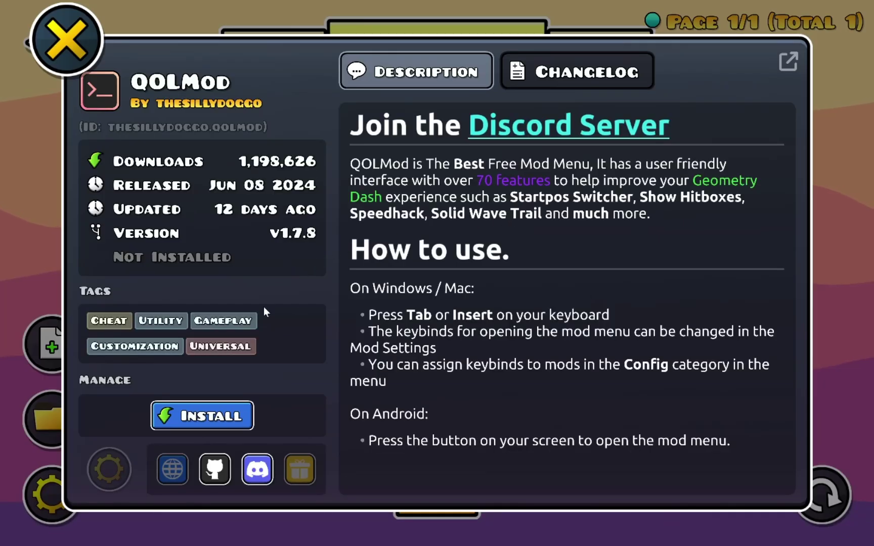
pyautogui.click(188, 425)
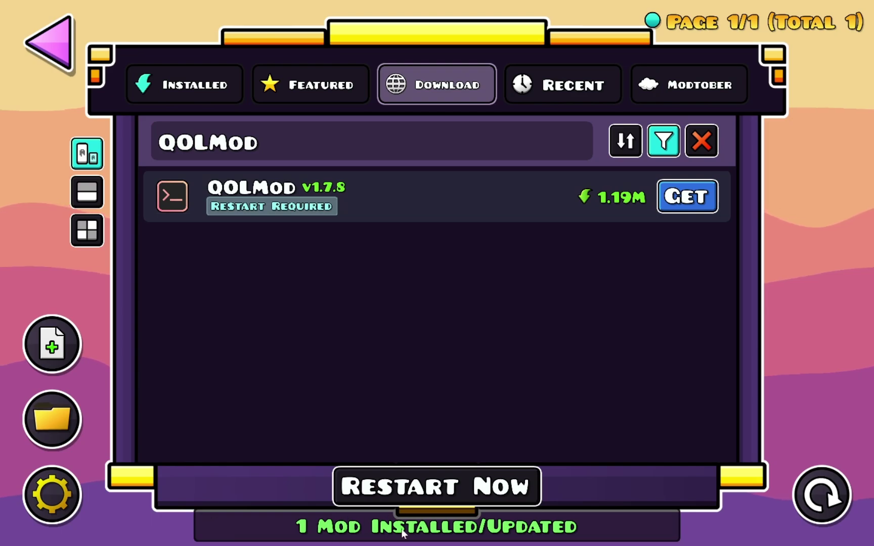
pyautogui.click(439, 488)
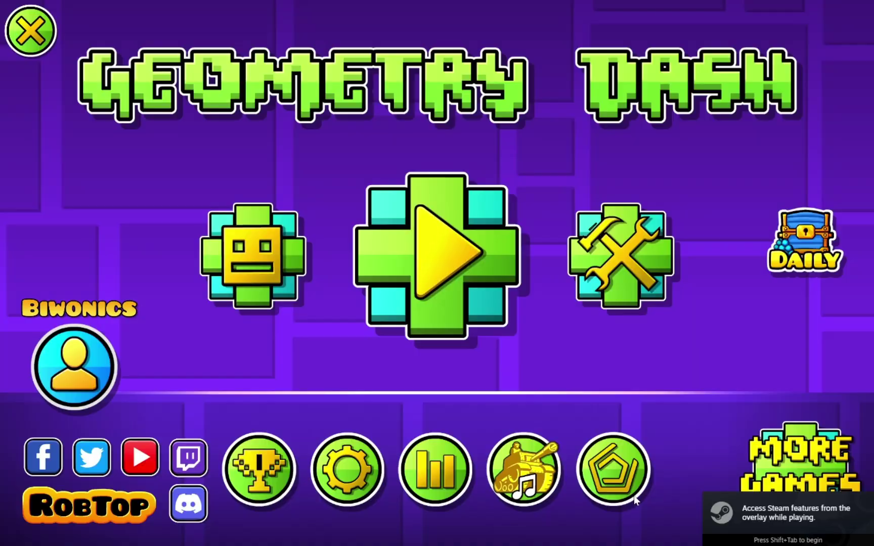
# - Check the installed mods in Geode for QOLMod, look at the game settings and return to the main menu
pyautogui.click(634, 495)
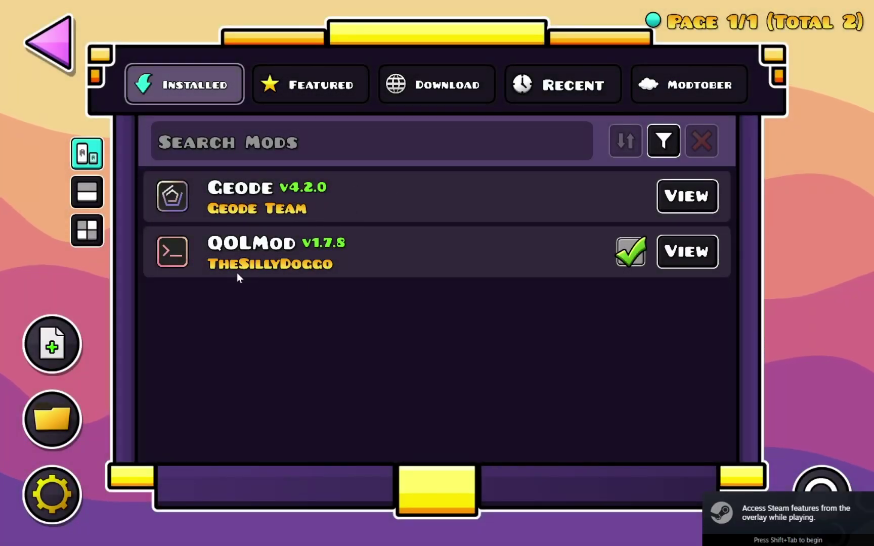
pyautogui.click(62, 65)
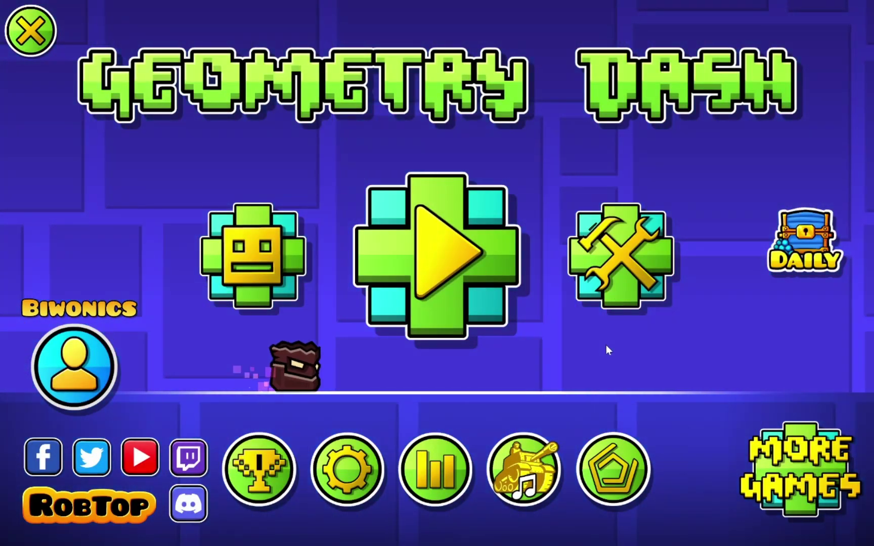
pyautogui.click(372, 494)
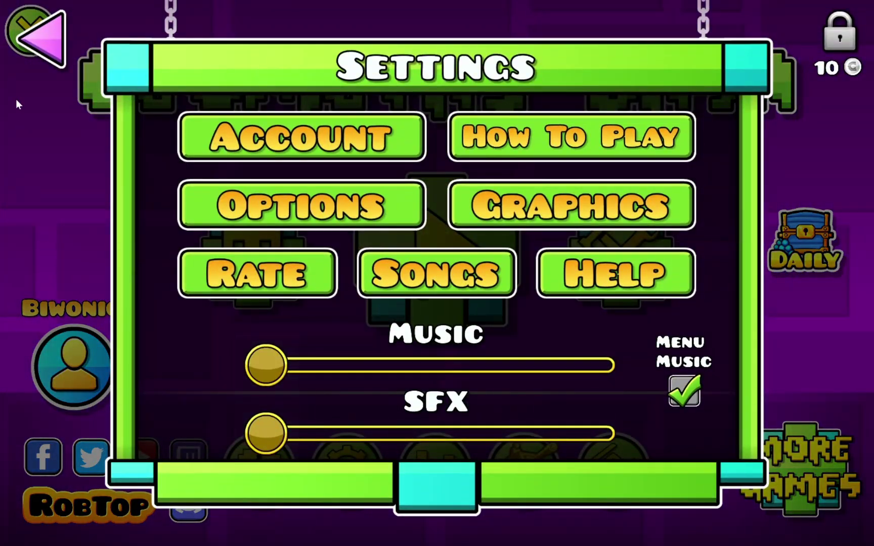
pyautogui.press('Escape')
# - Start the Stereo Madness level and enable the QOLMod speedhack with the speed set to 0.30
pyautogui.click(395, 248)
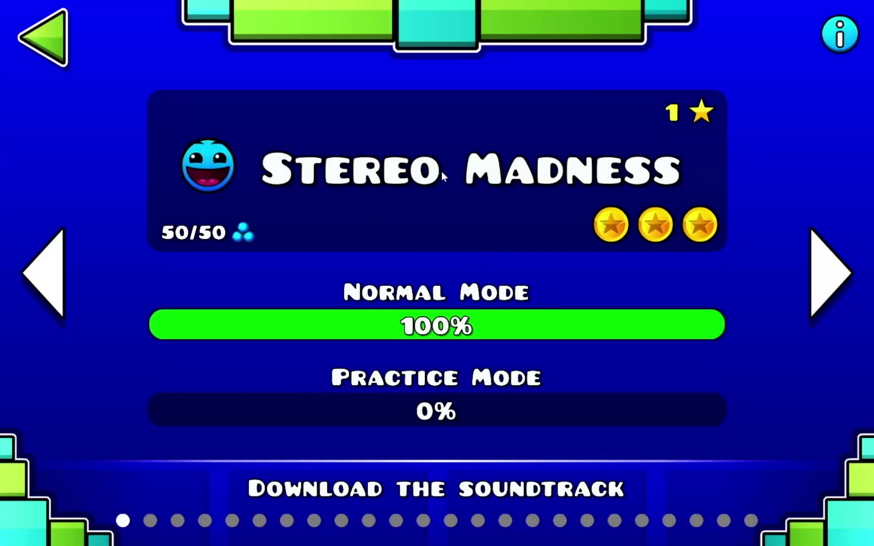
pyautogui.click(441, 171)
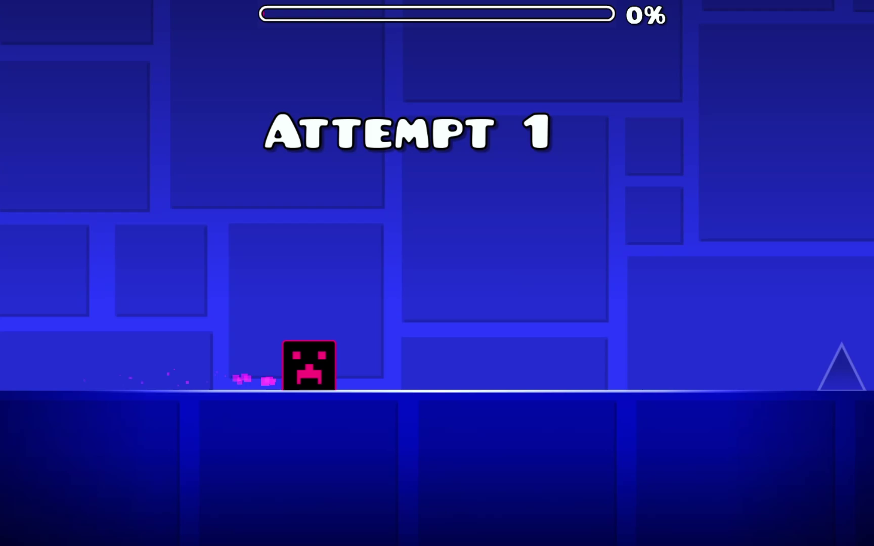
pyautogui.press('Tab')
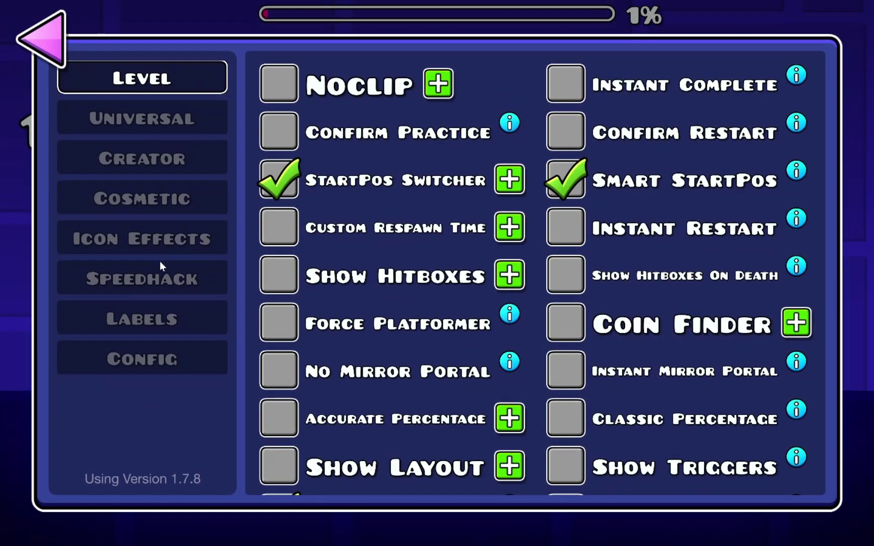
pyautogui.click(167, 290)
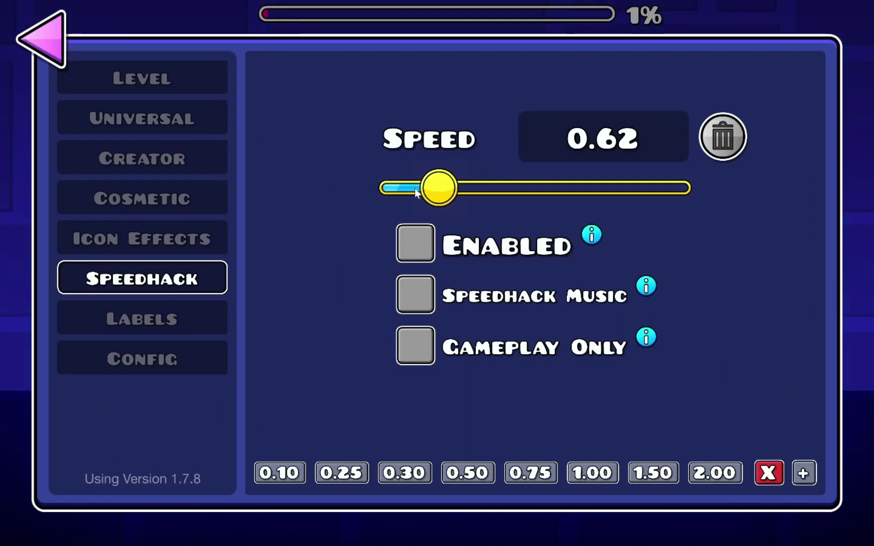
pyautogui.press('Tab')
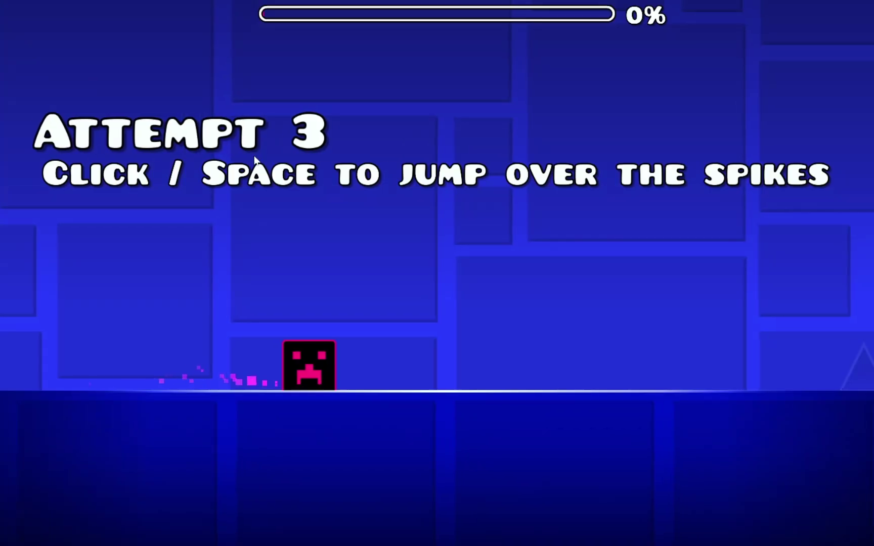
# - Play the start of Stereo Madness with the speedhack on, making the cube jump over the first spikes
pyautogui.press('space')
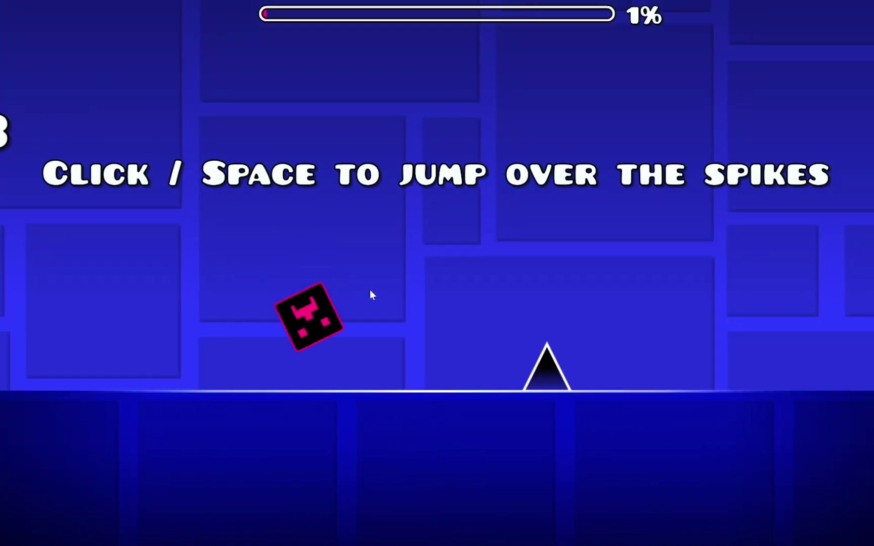
pyautogui.press('space')
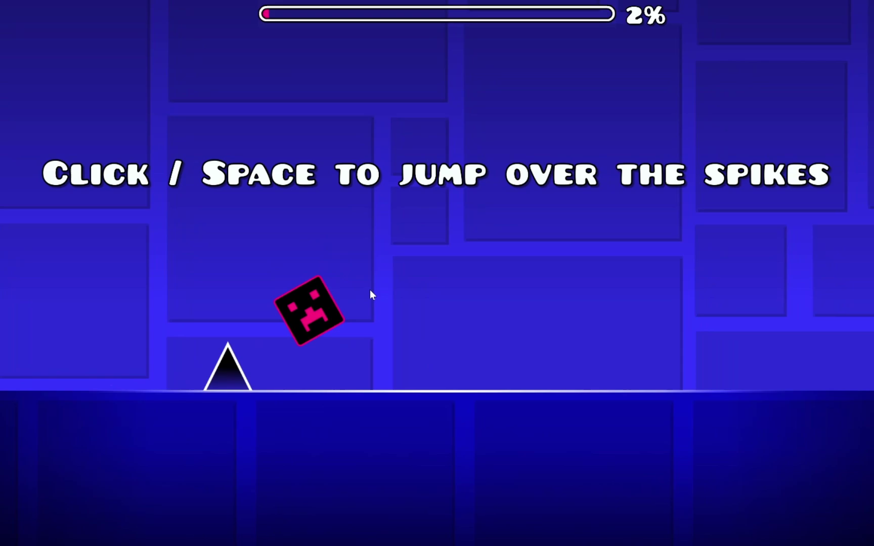
pyautogui.press('space')
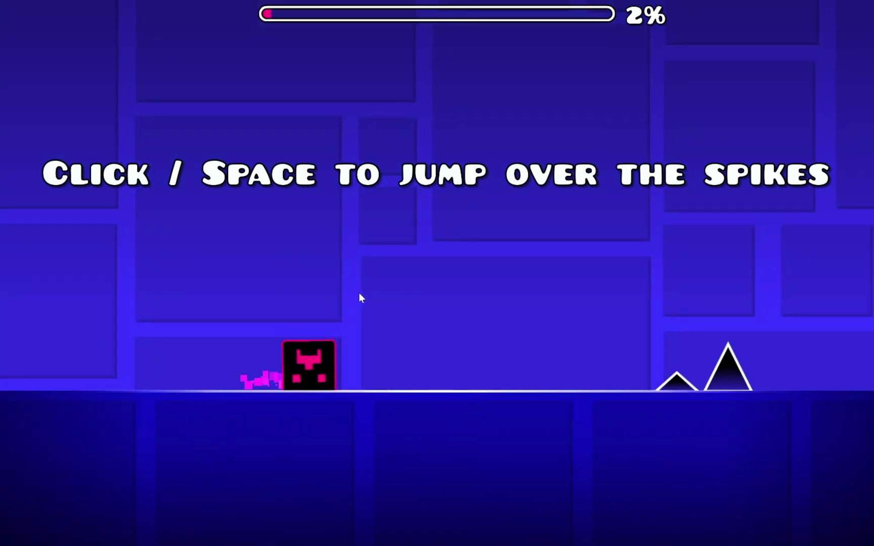
pyautogui.press('space')
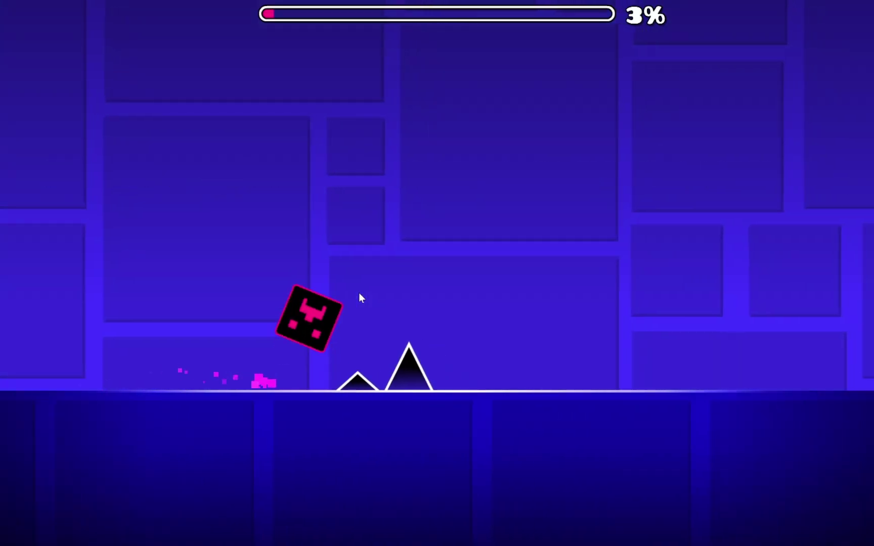
# - Browse the QOLMod menu to the Cosmetic options and enable No Transition
pyautogui.press('Tab')
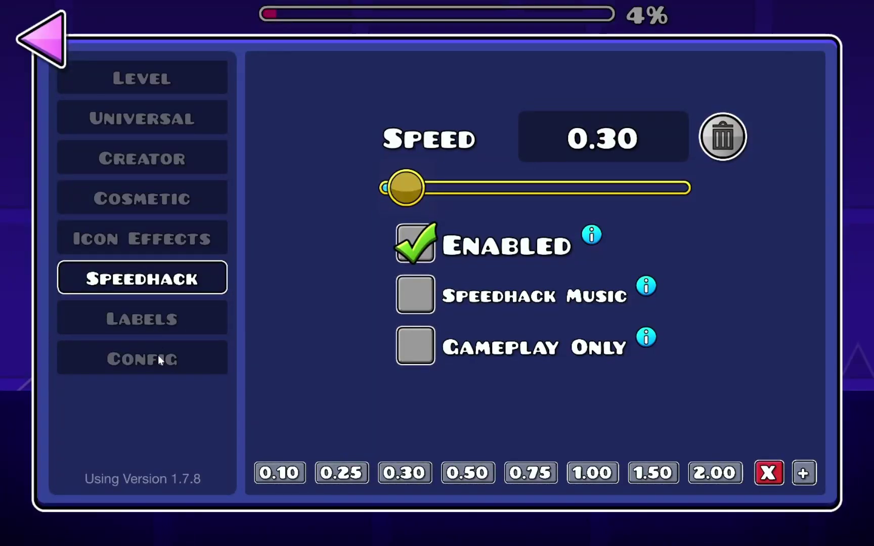
pyautogui.click(158, 360)
pyautogui.click(170, 278)
pyautogui.click(173, 197)
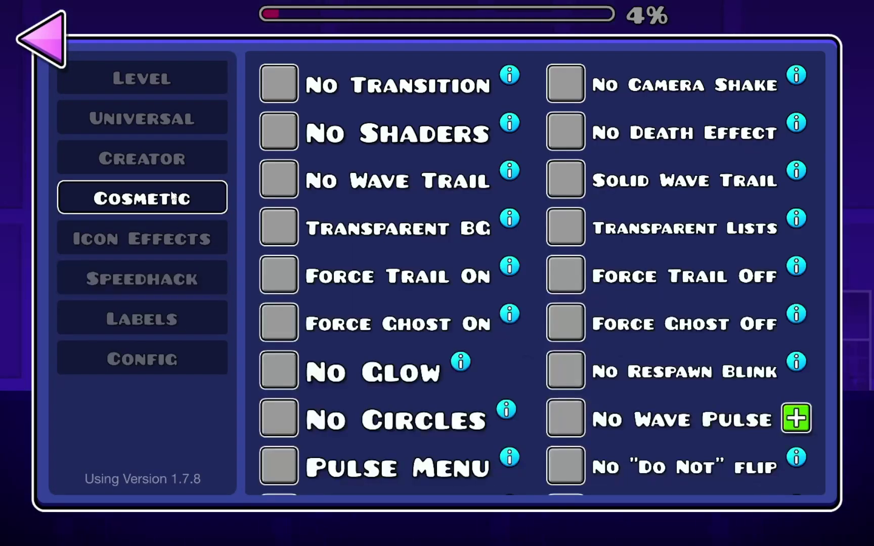
pyautogui.press('Tab')
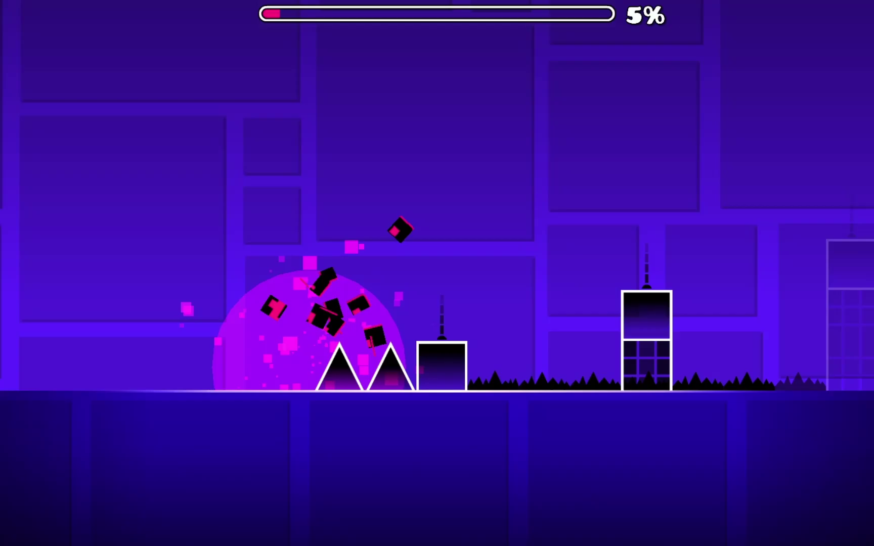
pyautogui.press('Tab')
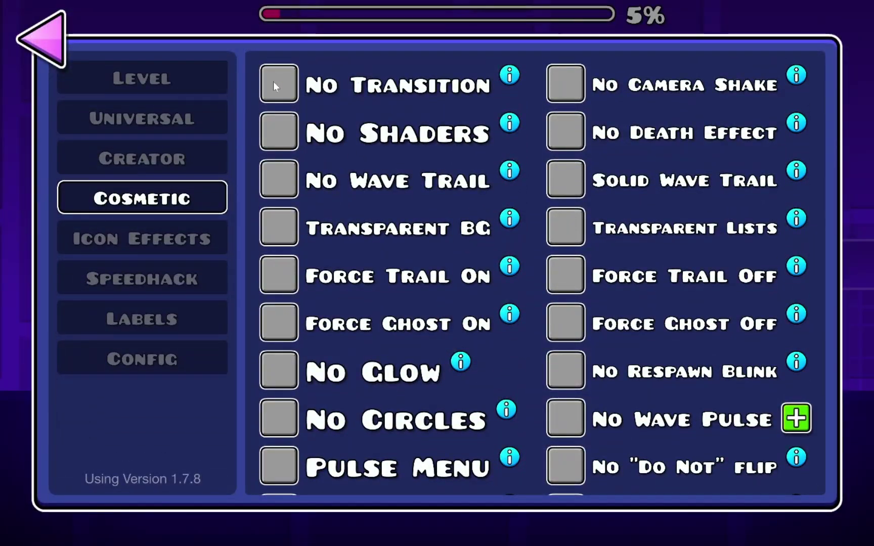
pyautogui.click(295, 148)
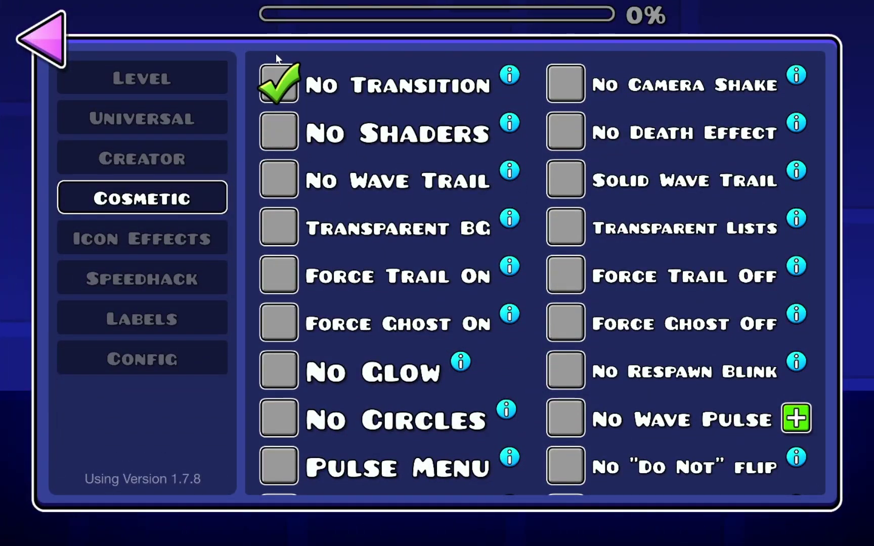
# - Enable Noclip among QOLMod's Level options and review its extra settings
pyautogui.click(200, 128)
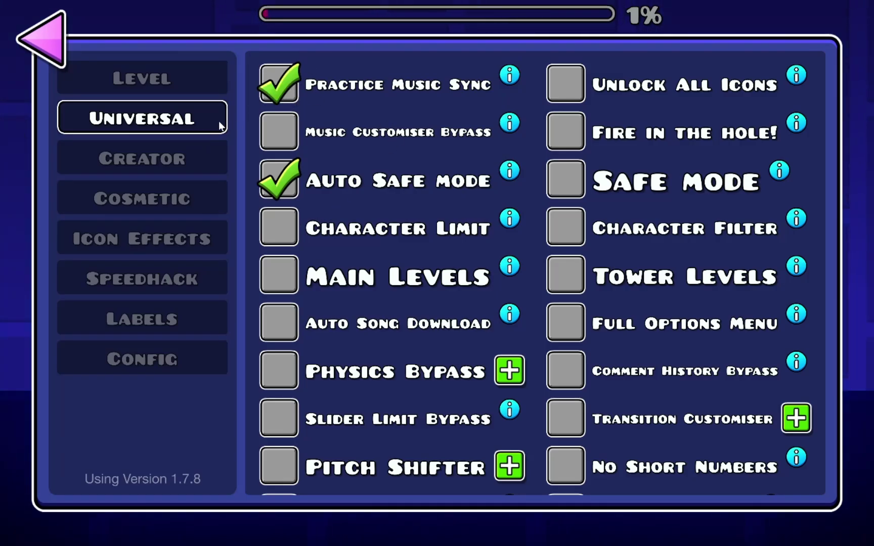
pyautogui.click(215, 83)
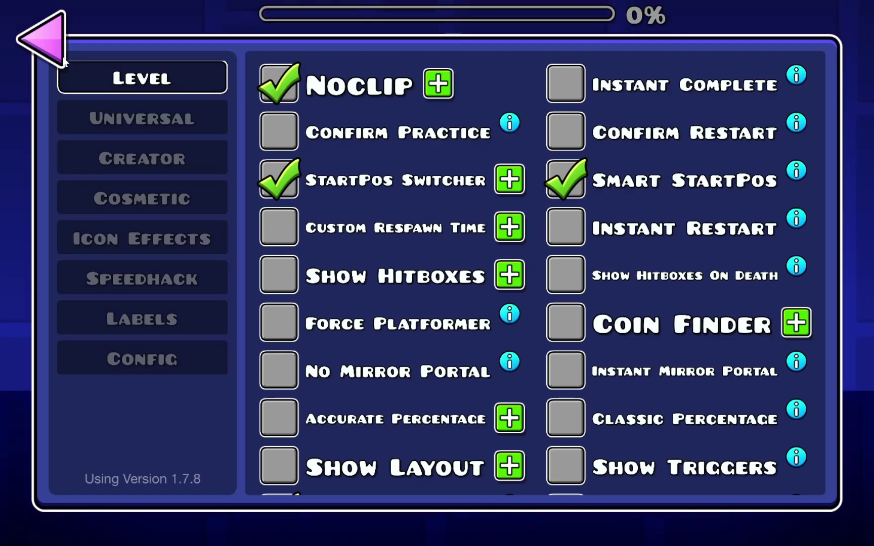
pyautogui.click(438, 86)
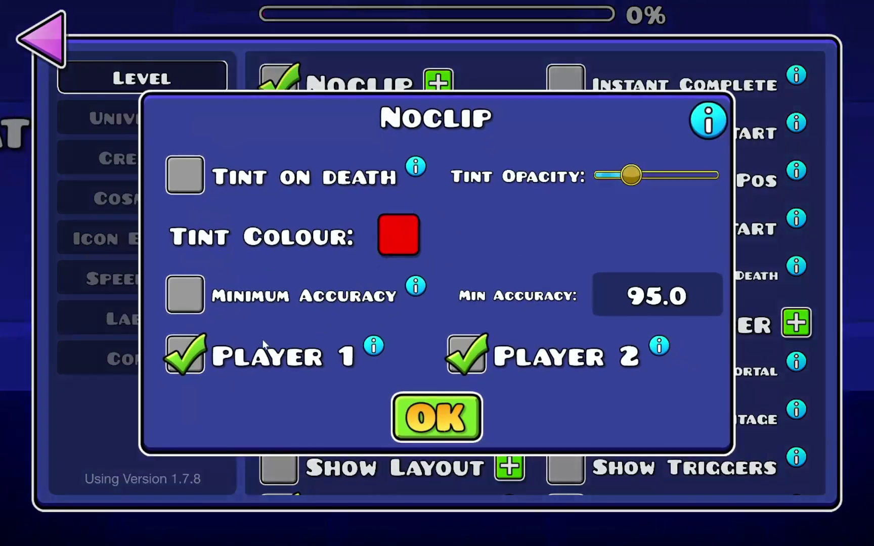
pyautogui.click(185, 296)
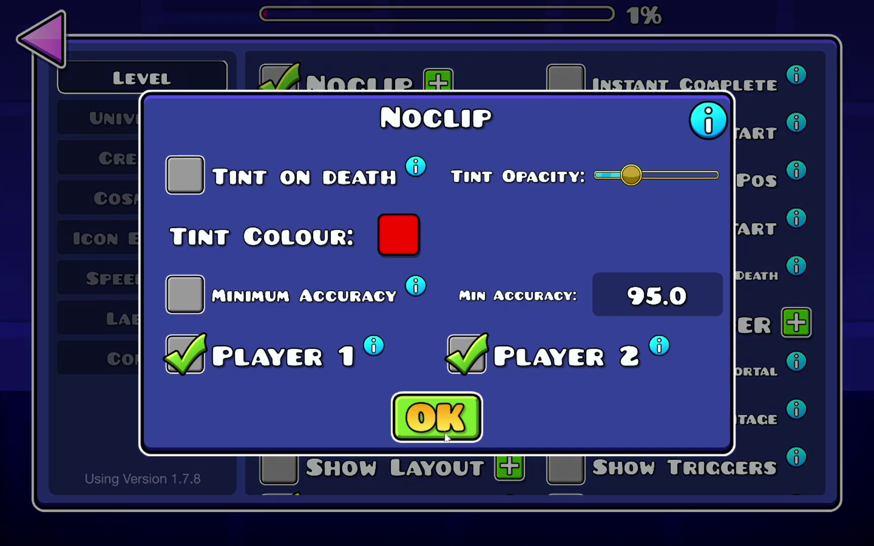
pyautogui.click(438, 418)
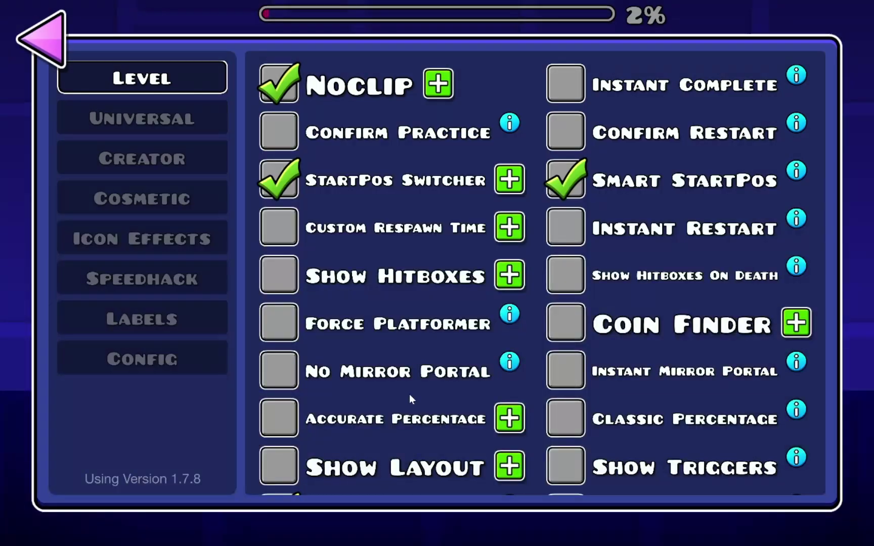
# - Close the mod menu and play on through Stereo Madness, jumping over the spikes and across the pillars
pyautogui.click(66, 64)
pyautogui.click(277, 169)
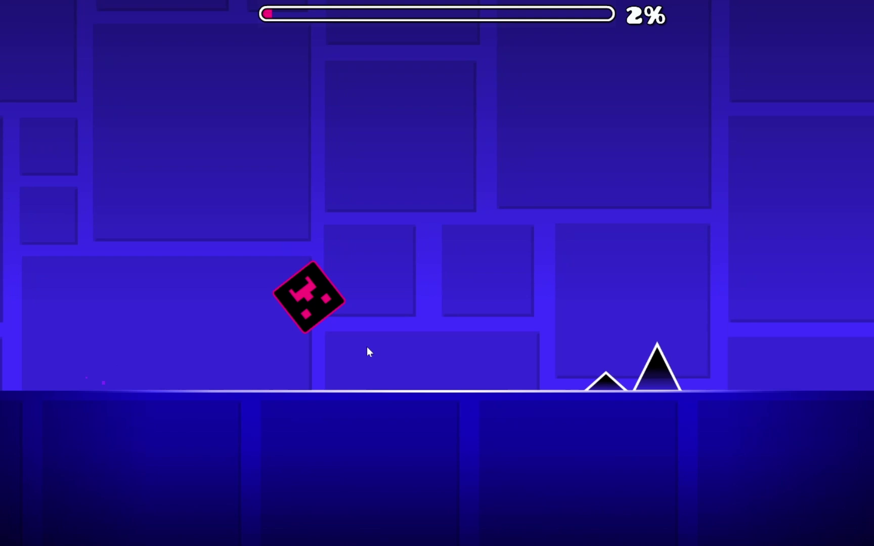
pyautogui.click(543, 361)
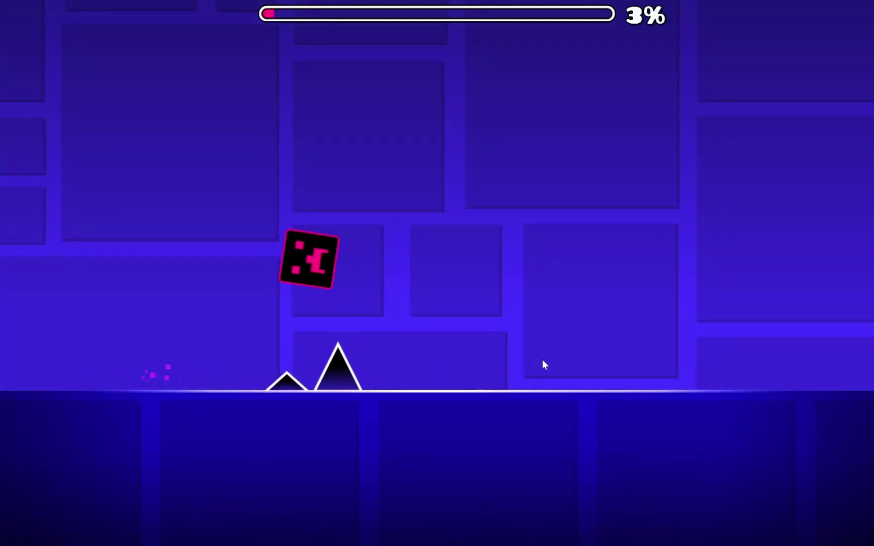
pyautogui.click(542, 360)
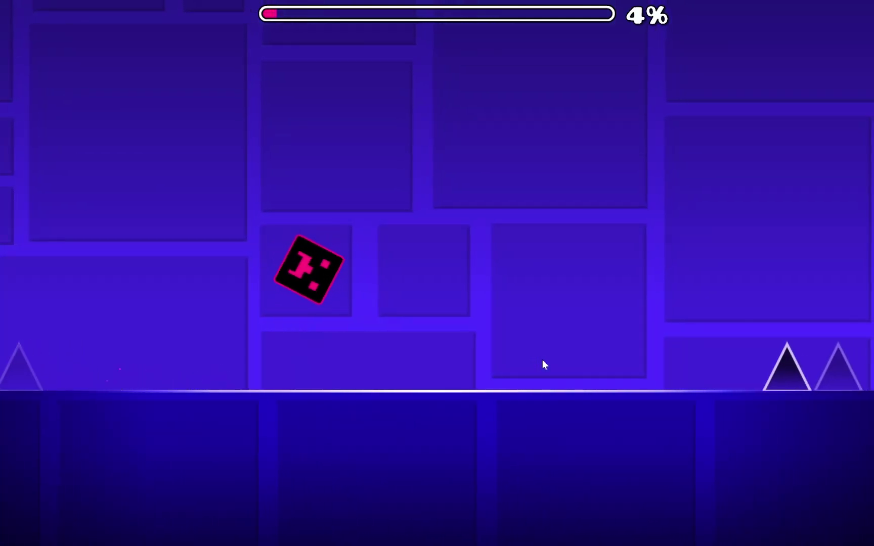
pyautogui.click(480, 358)
pyautogui.click(480, 358)
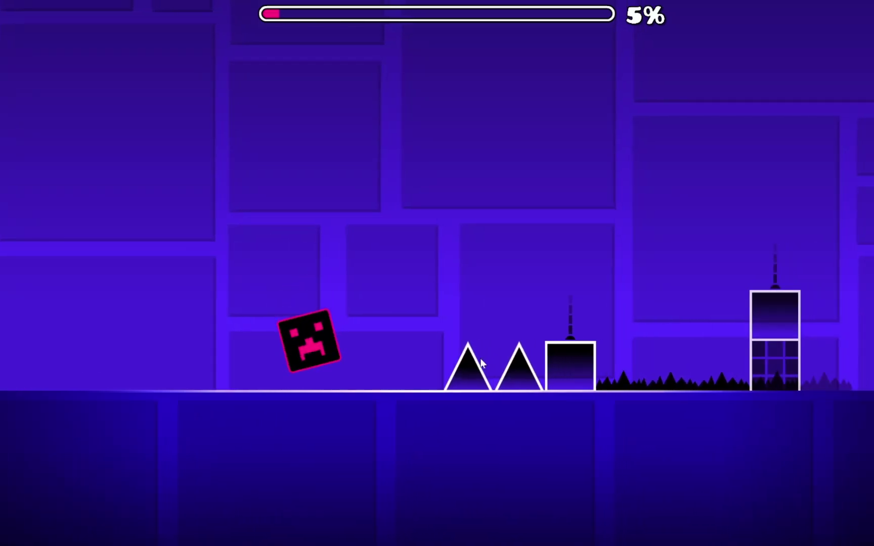
pyautogui.click(481, 361)
pyautogui.click(481, 361)
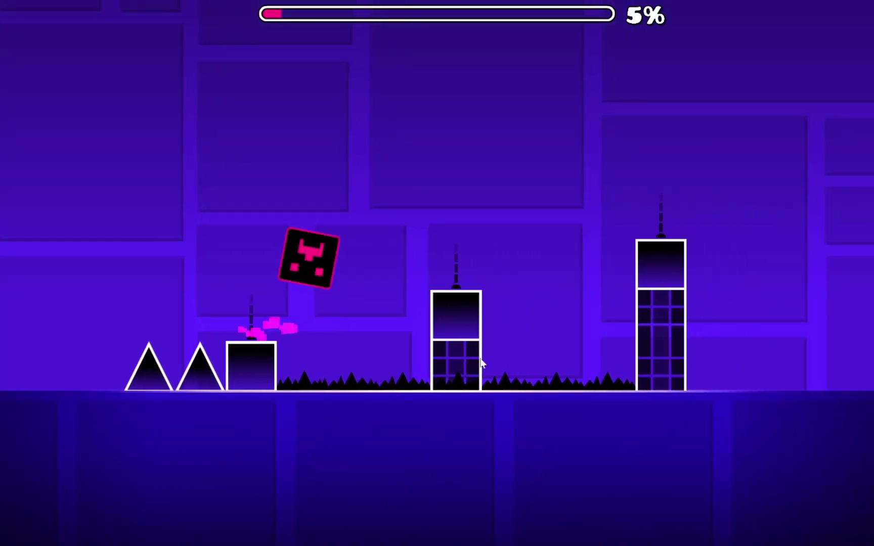
pyautogui.click(482, 362)
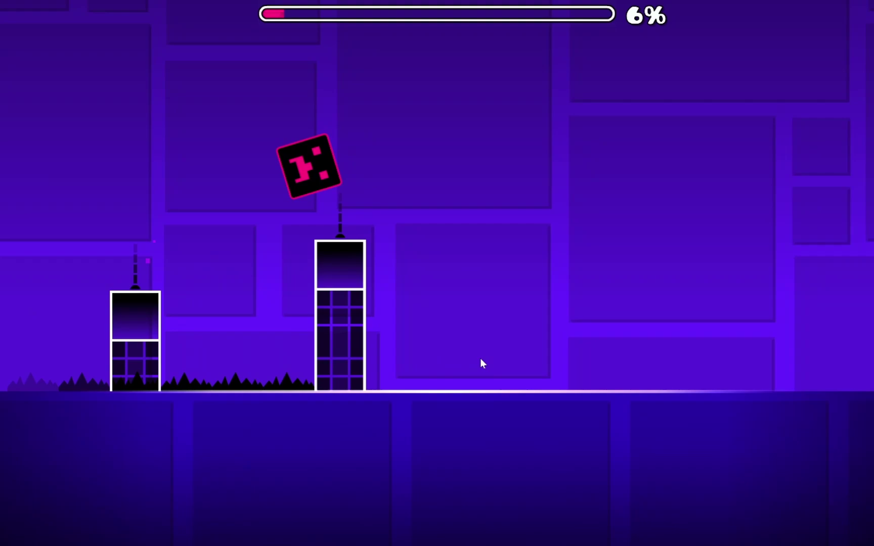
pyautogui.click(480, 358)
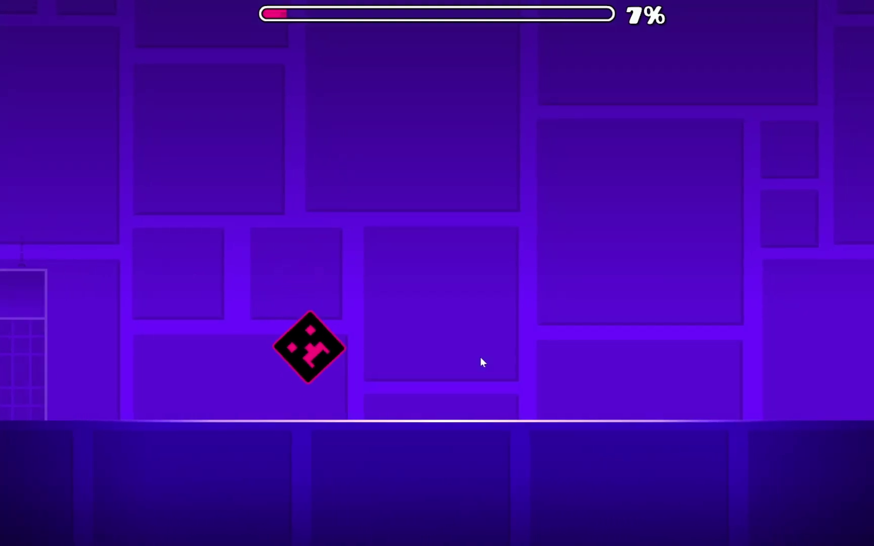